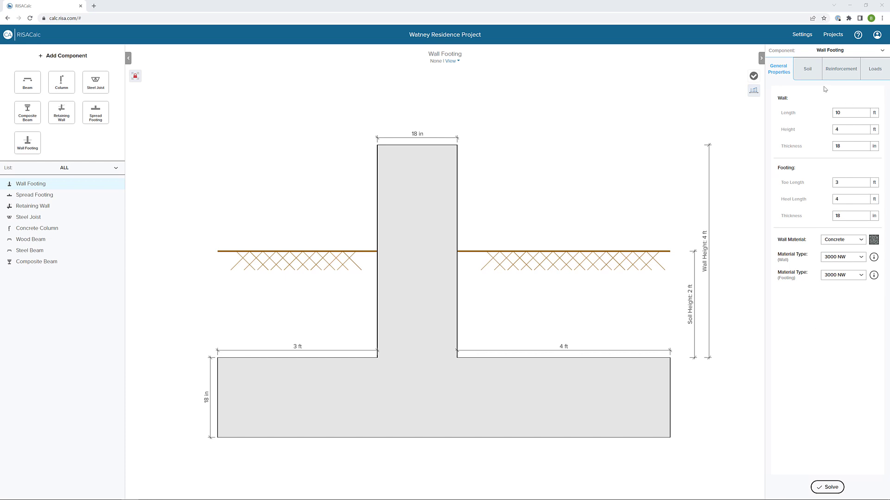
# Review Settings, keeping ACI 318-19 for concrete foundations, then check Concrete and Units and accept
pyautogui.click(802, 36)
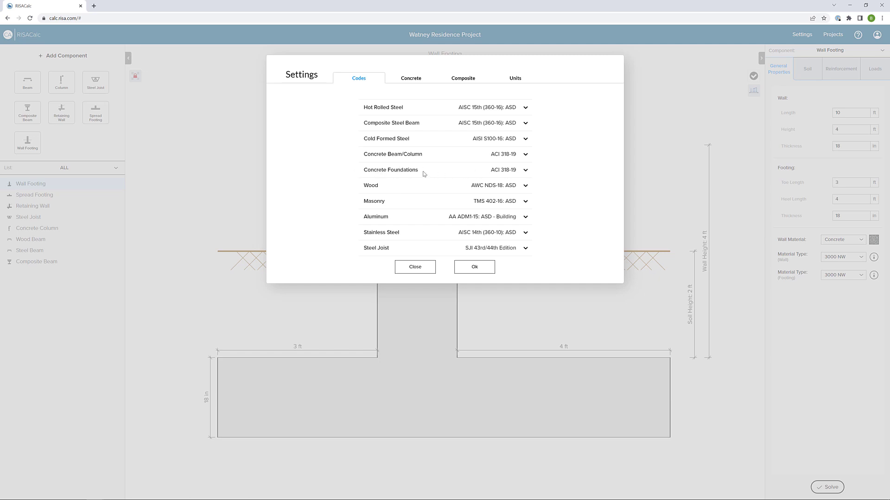
pyautogui.click(525, 170)
pyautogui.scroll(-2, 503, 202)
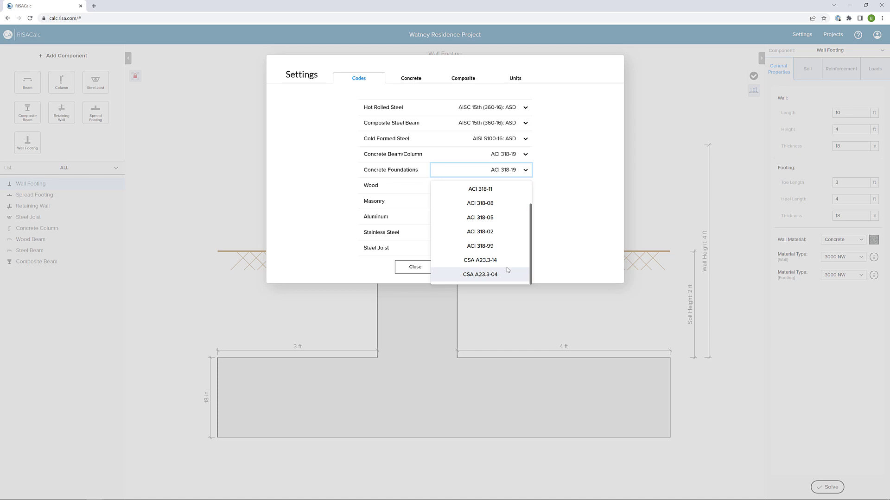
pyautogui.click(576, 180)
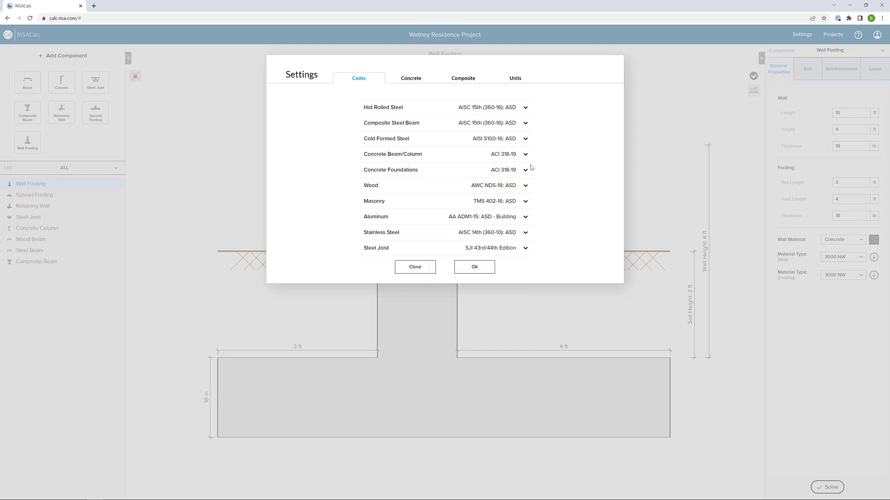
pyautogui.click(418, 80)
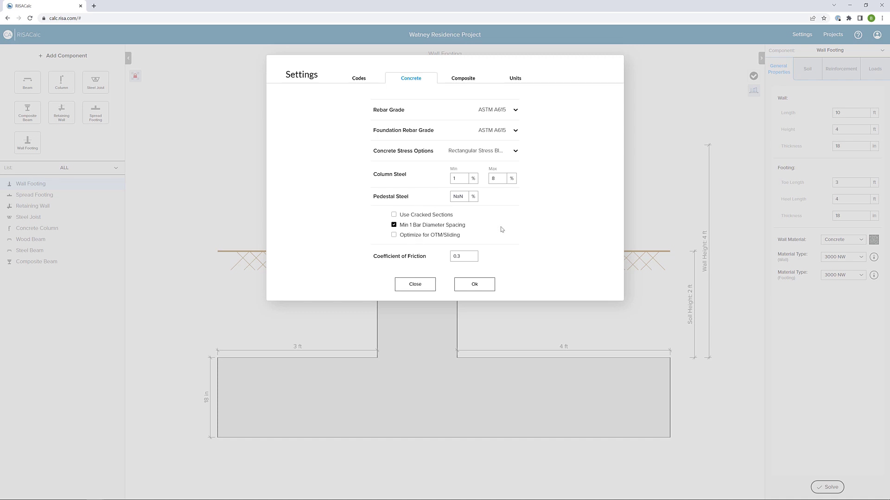
pyautogui.click(518, 80)
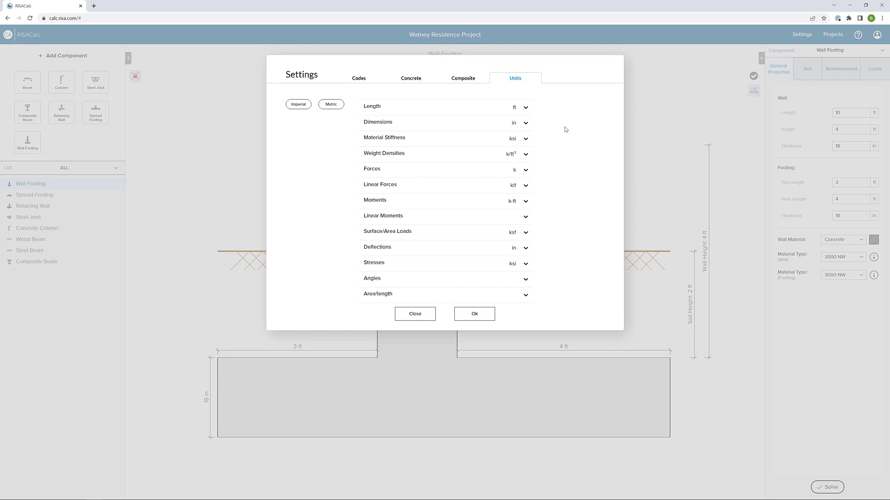
pyautogui.click(486, 316)
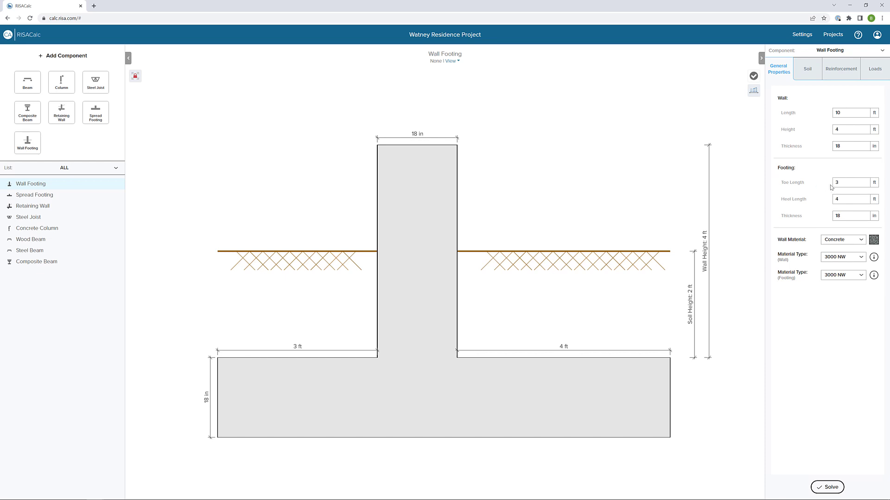
# Set the wall length to 15 ft and the wall thickness to 16 in
pyautogui.doubleClick(849, 113)
pyautogui.write('15')
pyautogui.press('Tab')
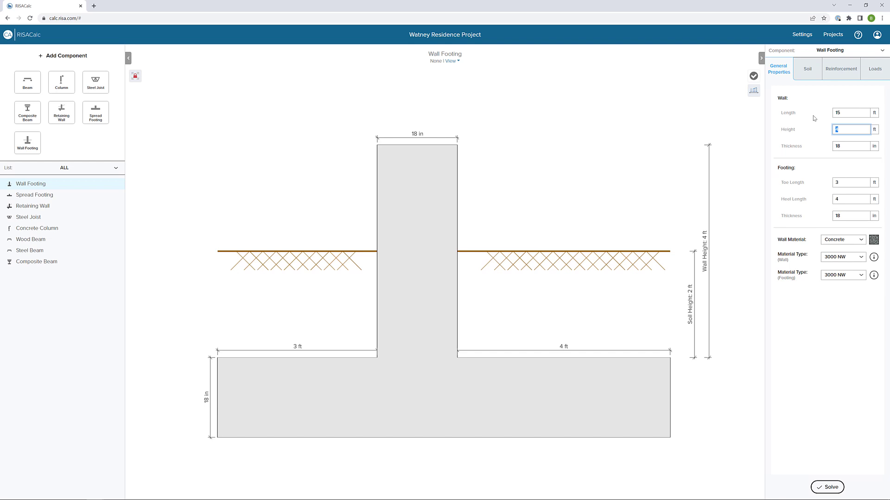
pyautogui.press('Tab')
pyautogui.write('16')
pyautogui.press('Tab')
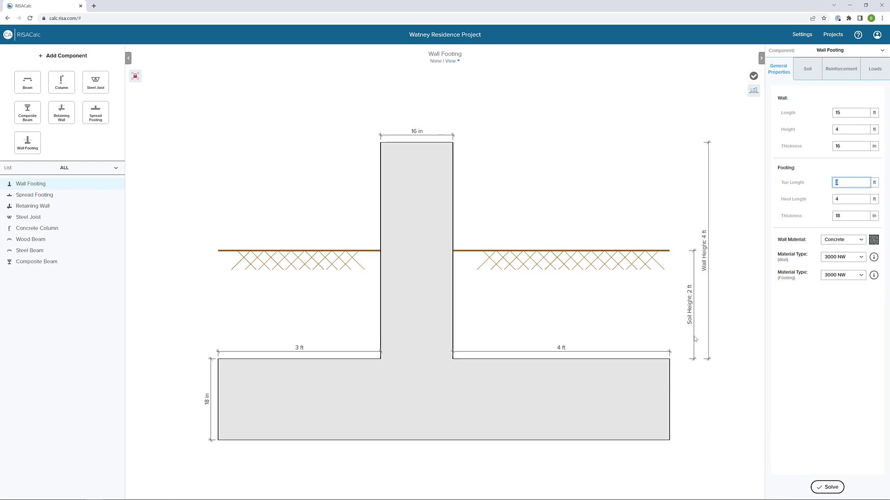
# Set footing thickness to 16 in and heel length to 2 ft, keeping Concrete wall material
pyautogui.click(209, 403)
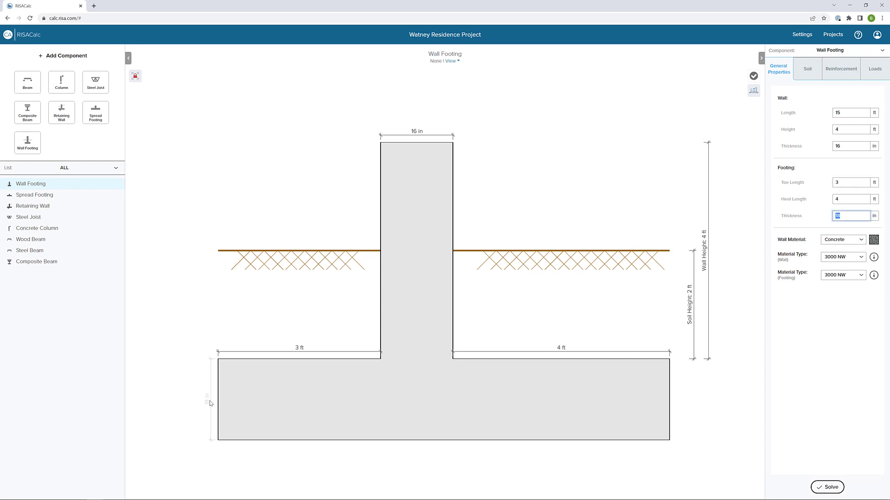
pyautogui.write('16')
pyautogui.press('Tab')
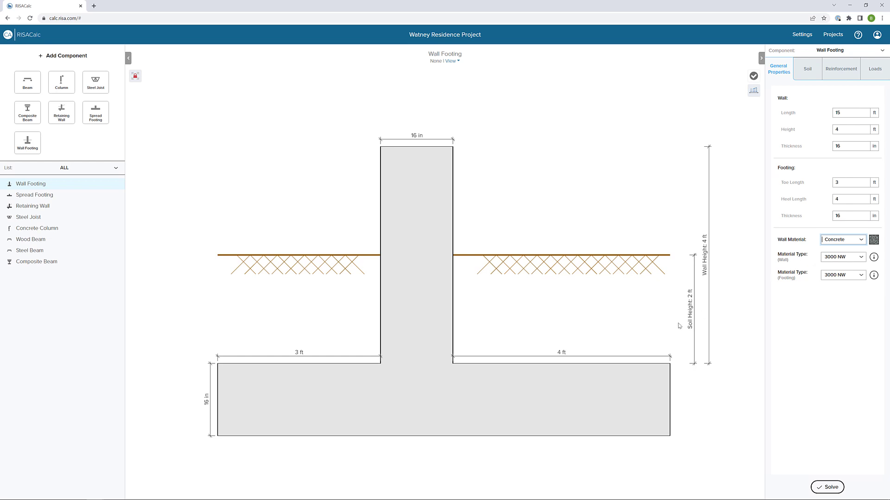
pyautogui.click(567, 357)
pyautogui.write('2')
pyautogui.press('Tab')
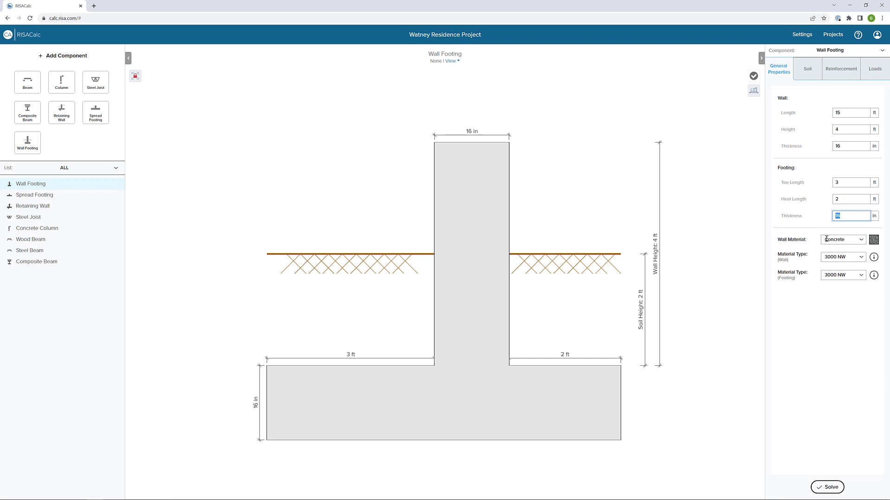
pyautogui.click(834, 241)
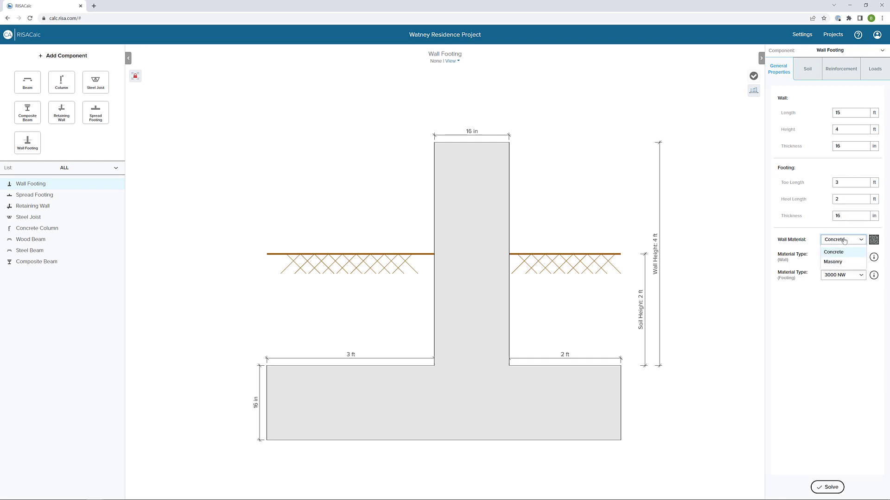
pyautogui.click(843, 241)
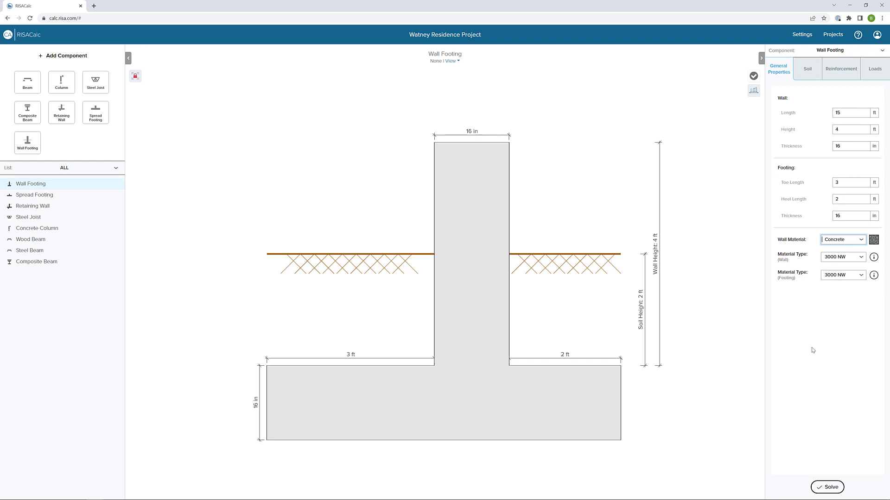
# Show the Soil tab: 2 ft soil height, 0.15 k/ft³ density, 100 k/ft³ subgrade modulus, 4 ksf bearing
pyautogui.click(815, 67)
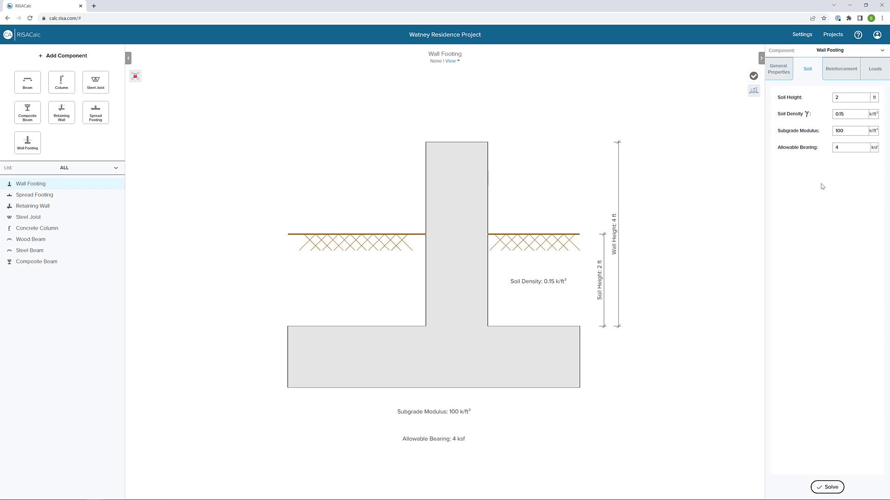
# On the Reinforcement tab, switch wall bar Location to Single Layer and back to Each Face
pyautogui.click(844, 75)
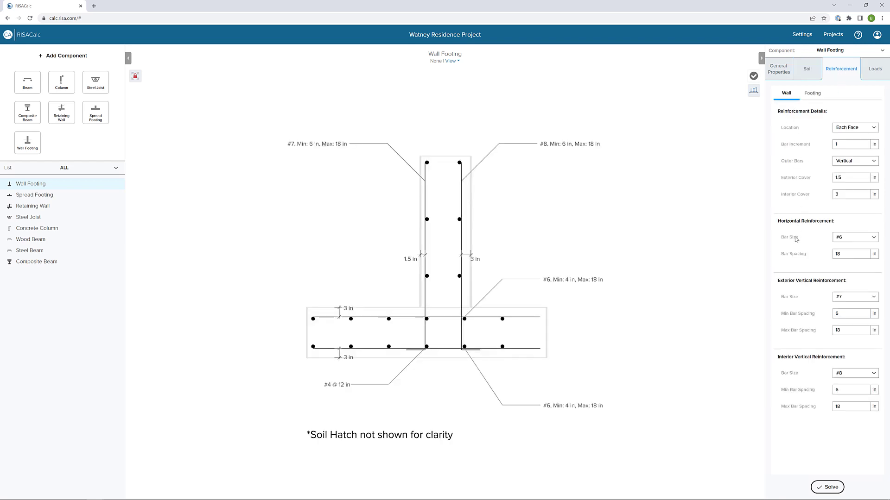
pyautogui.click(869, 128)
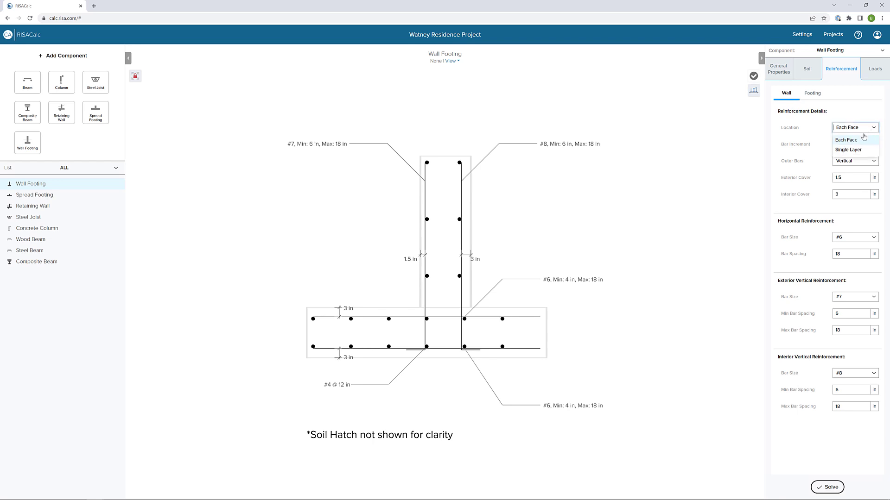
pyautogui.click(855, 151)
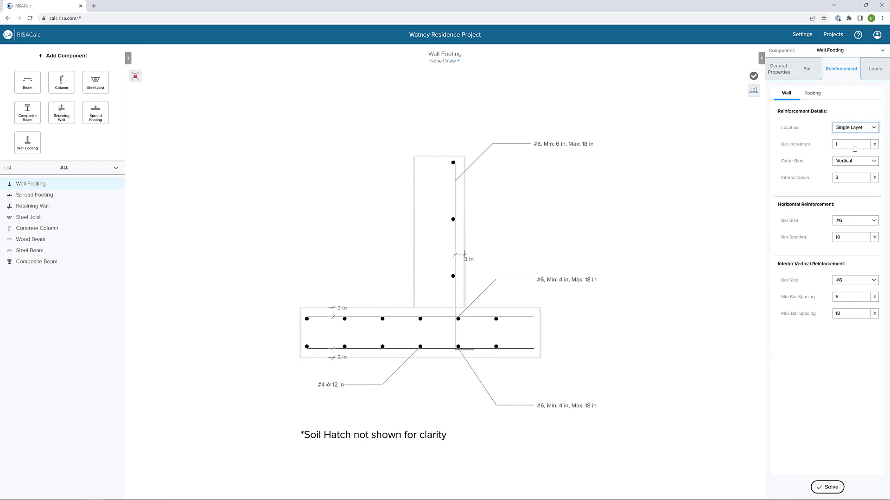
pyautogui.click(859, 131)
pyautogui.click(852, 140)
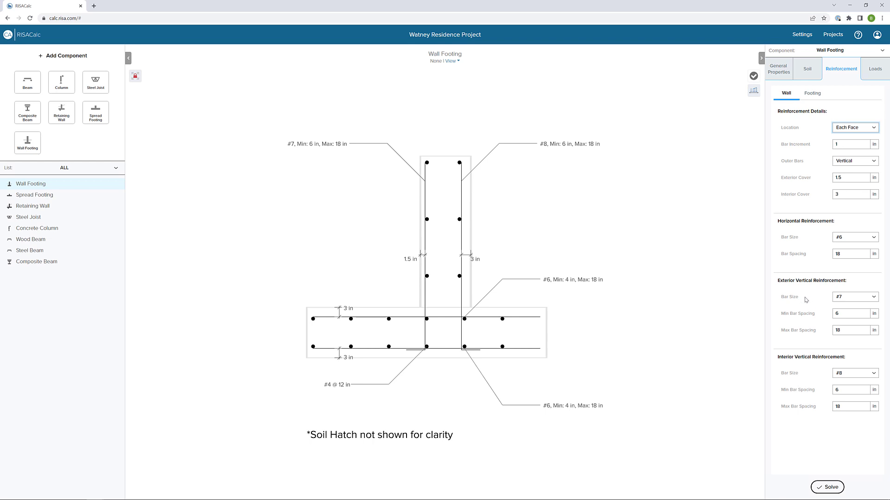
# Set both exterior and interior vertical wall bars to #6
pyautogui.click(852, 299)
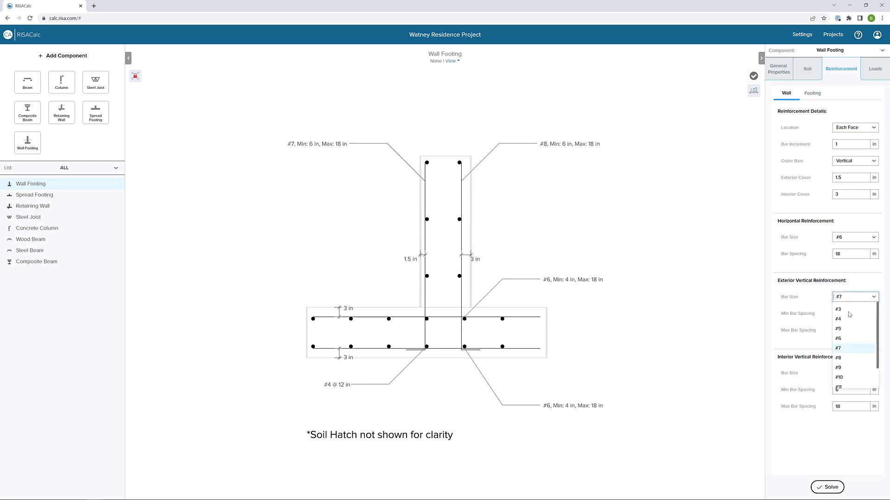
pyautogui.click(842, 339)
pyautogui.click(852, 374)
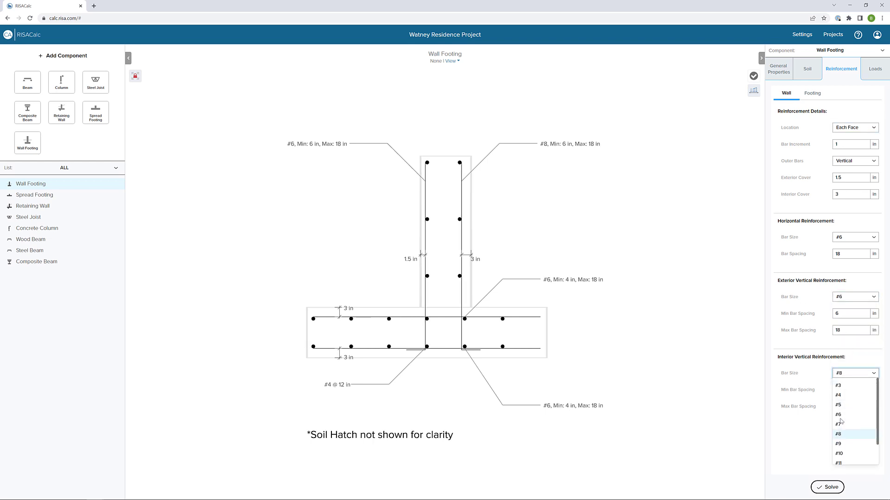
pyautogui.click(839, 414)
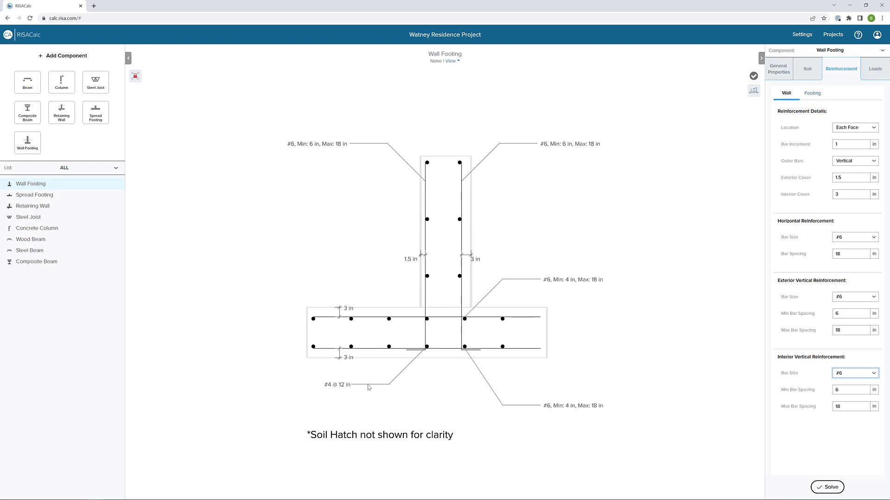
# On the Footing reinforcement tab, keep #6 top bars and Each Face bar location
pyautogui.click(337, 388)
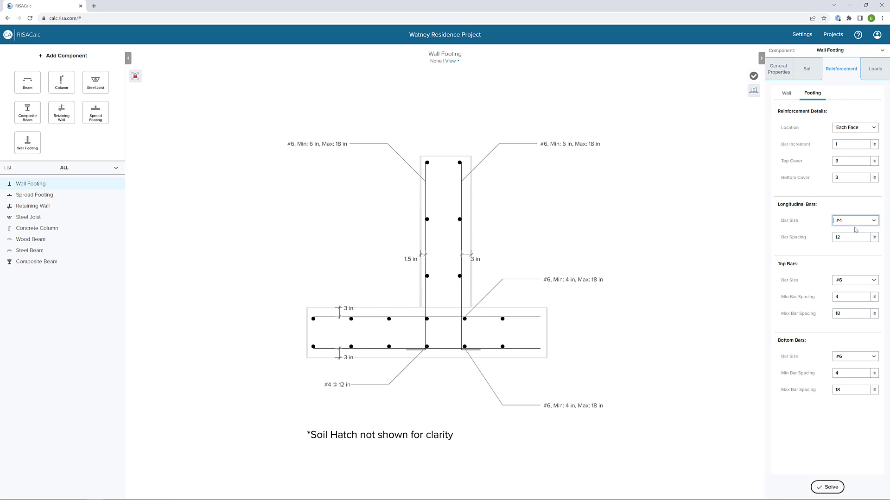
pyautogui.click(560, 281)
pyautogui.click(860, 283)
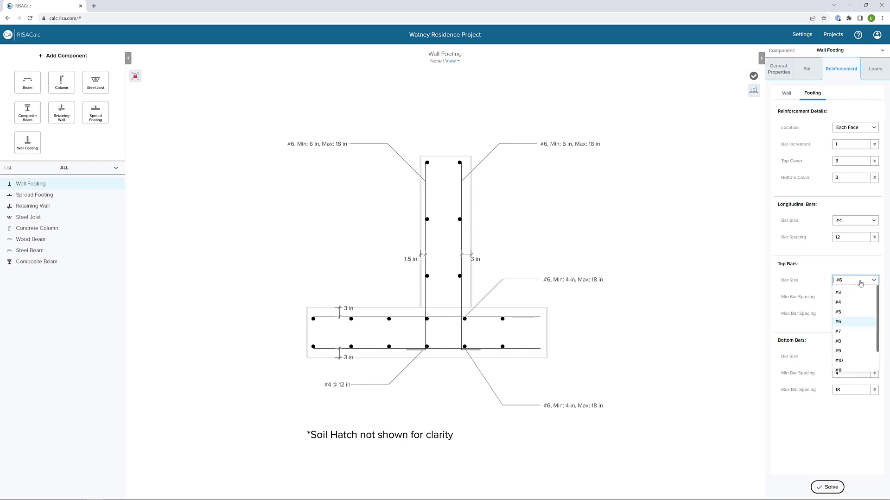
pyautogui.click(857, 321)
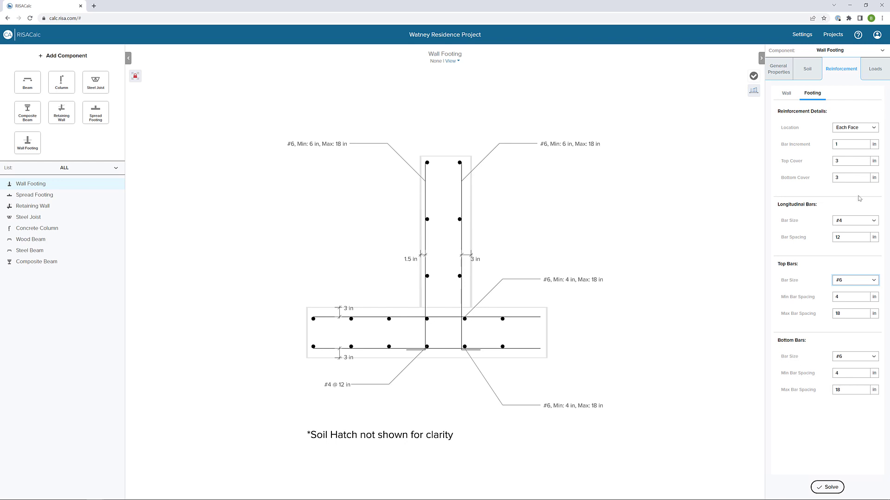
pyautogui.click(859, 129)
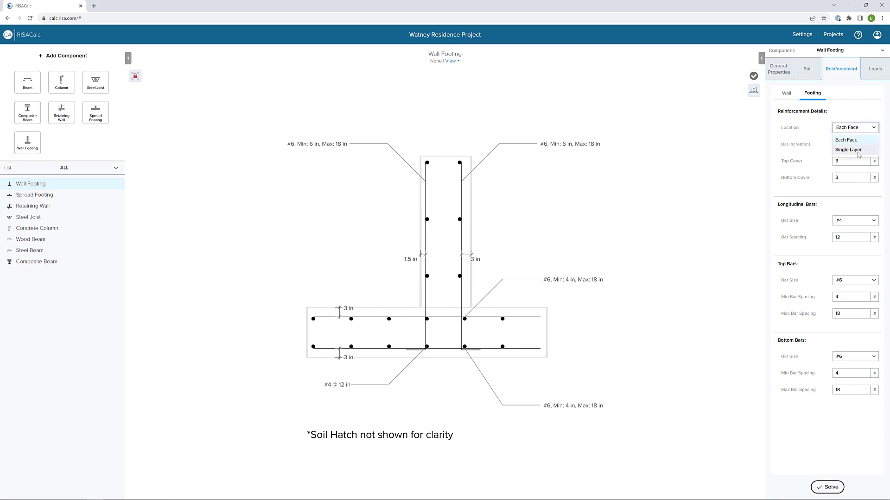
pyautogui.click(864, 129)
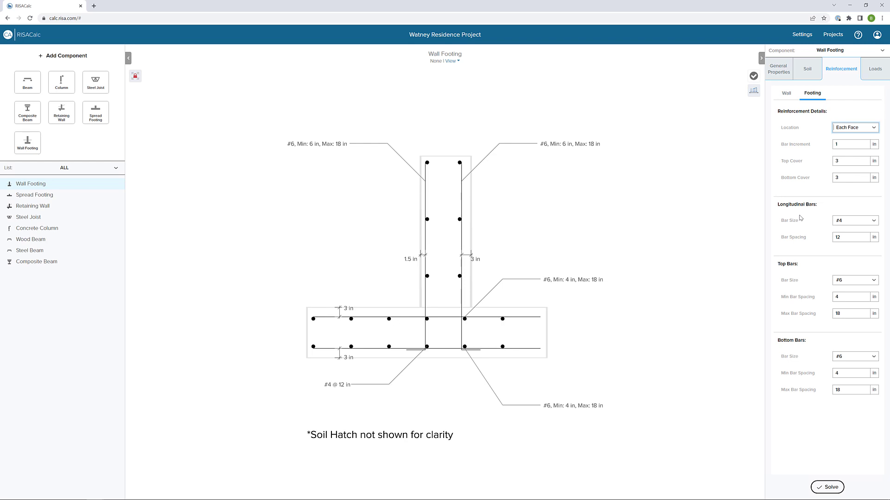
# Add a vertical 1.75 klf dead load on the Loads tab
pyautogui.click(867, 75)
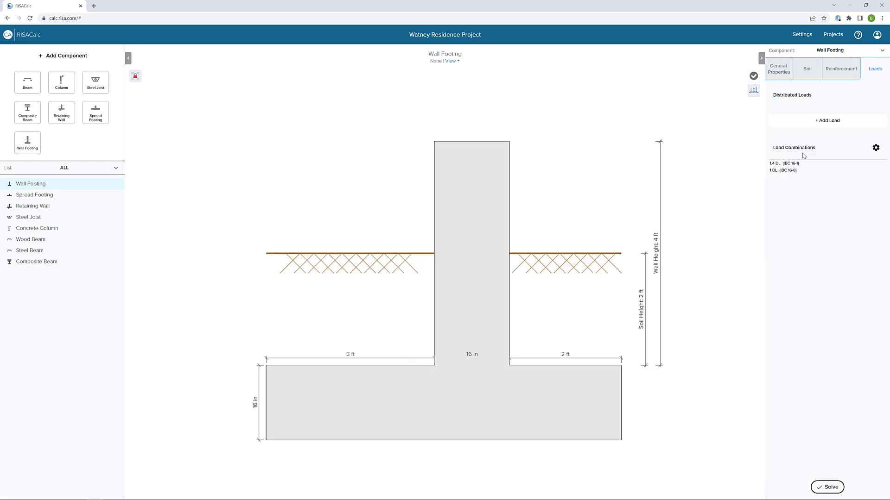
pyautogui.click(827, 122)
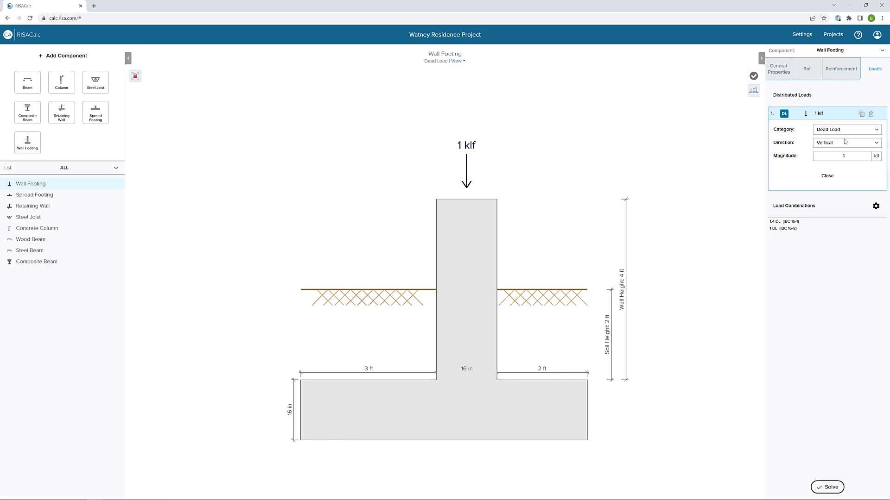
pyautogui.click(849, 146)
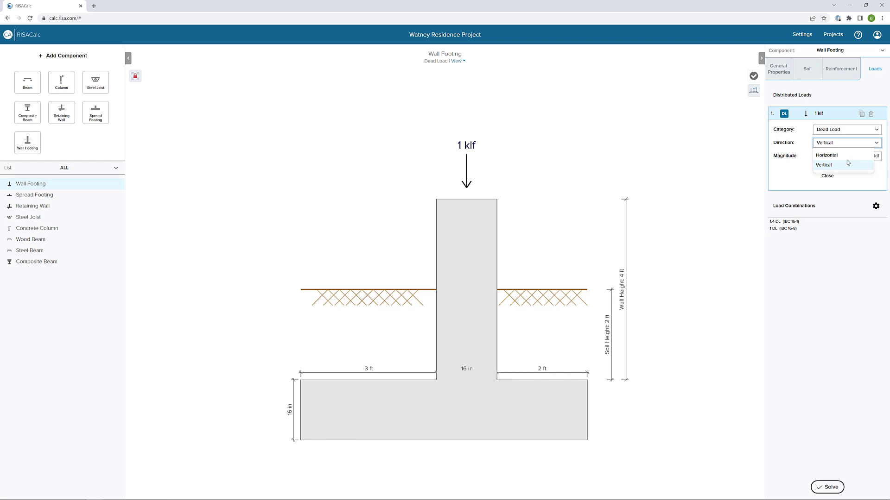
pyautogui.click(849, 145)
pyautogui.click(839, 157)
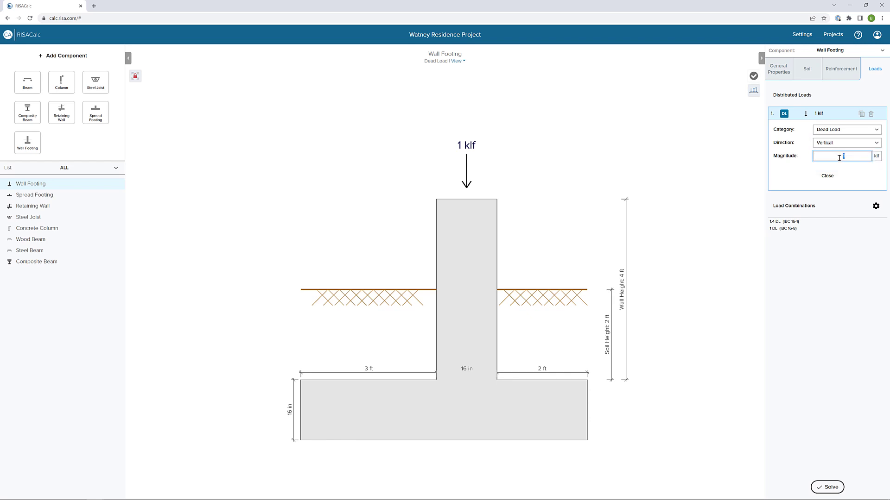
pyautogui.write('1.75')
pyautogui.click(838, 180)
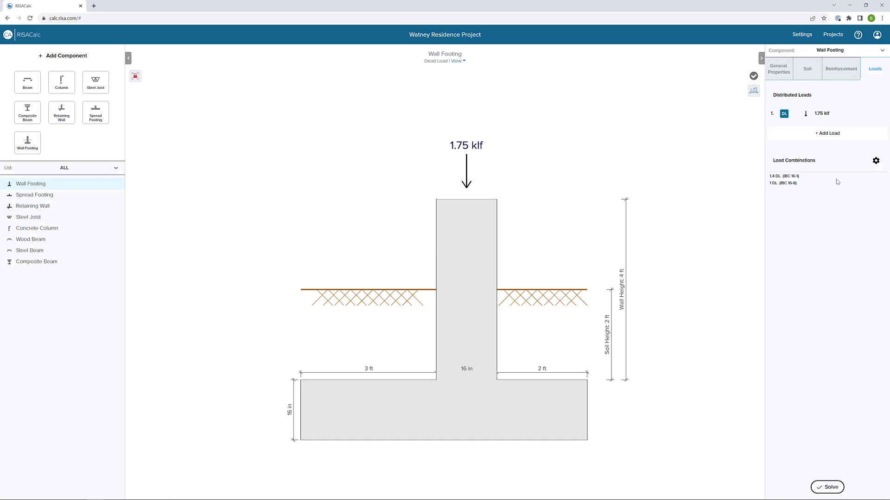
# Add a second load as a 1.25 klf Live Load
pyautogui.click(842, 140)
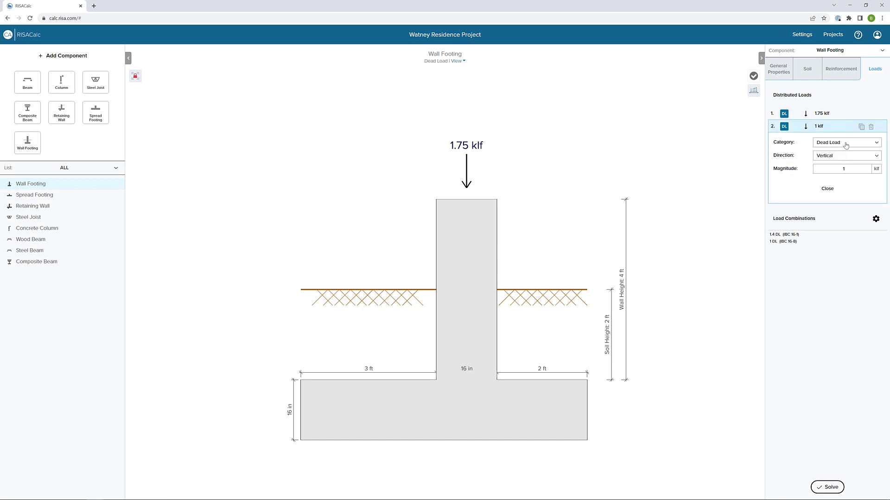
pyautogui.click(846, 144)
pyautogui.click(837, 164)
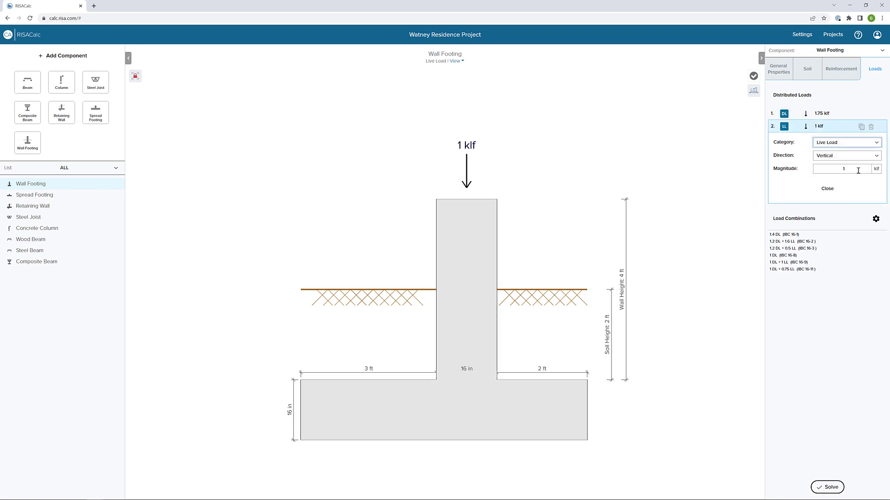
pyautogui.click(825, 169)
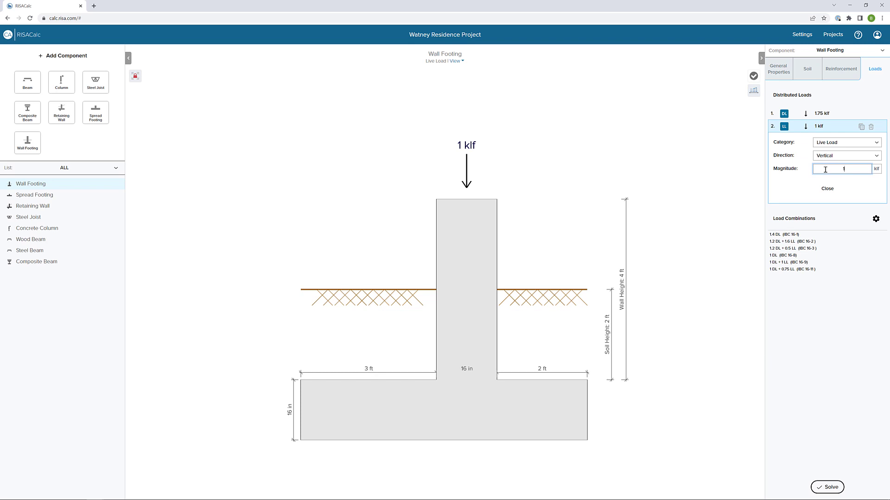
pyautogui.write('1.25')
pyautogui.press('Tab')
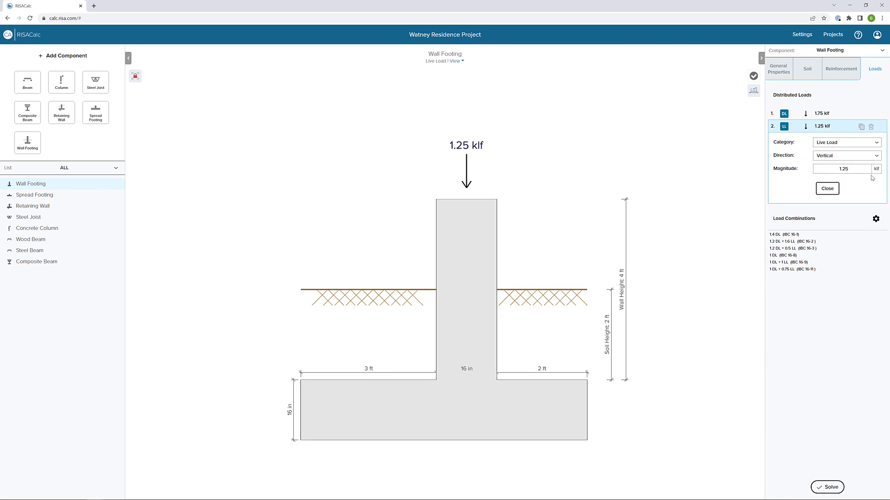
pyautogui.click(827, 189)
# Add a third load as a 1 klf Snow Load
pyautogui.click(833, 150)
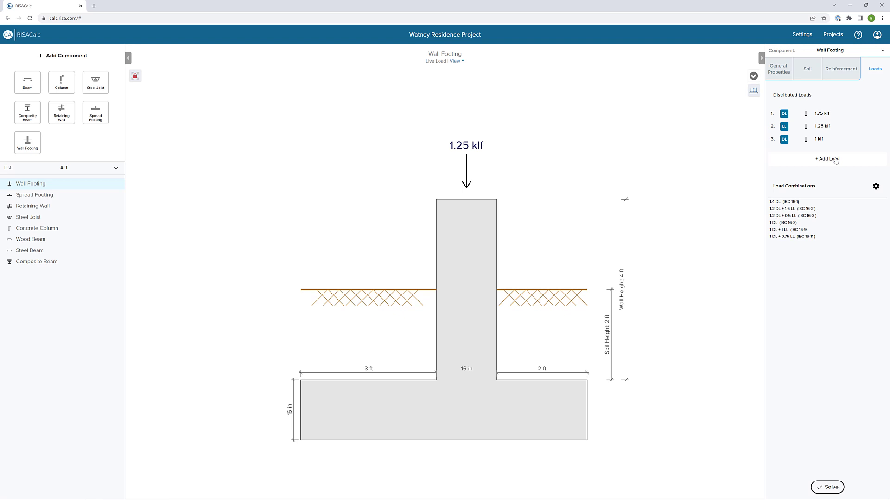
pyautogui.click(846, 169)
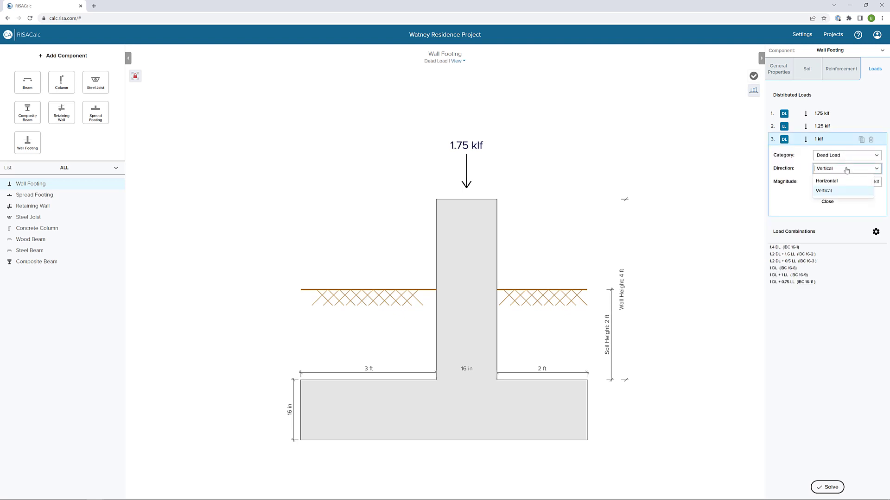
pyautogui.click(846, 157)
pyautogui.click(827, 207)
pyautogui.press('Tab')
pyautogui.press('Tab')
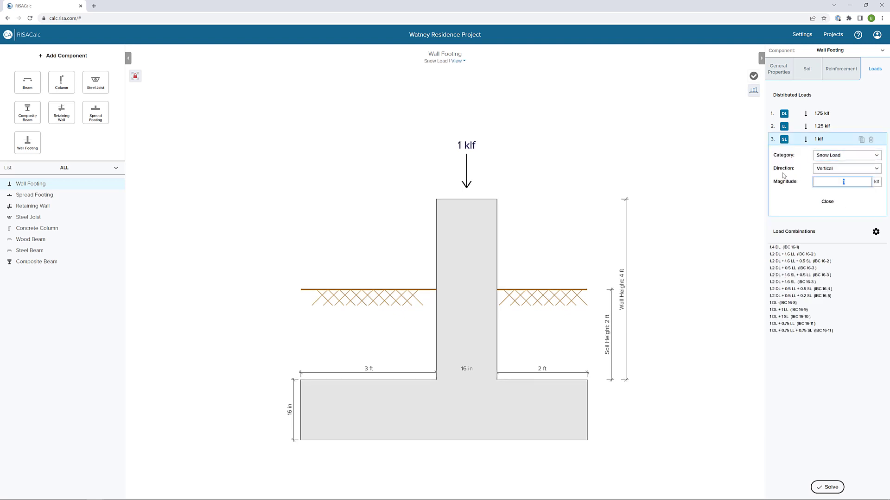
pyautogui.press('Tab')
pyautogui.click(827, 202)
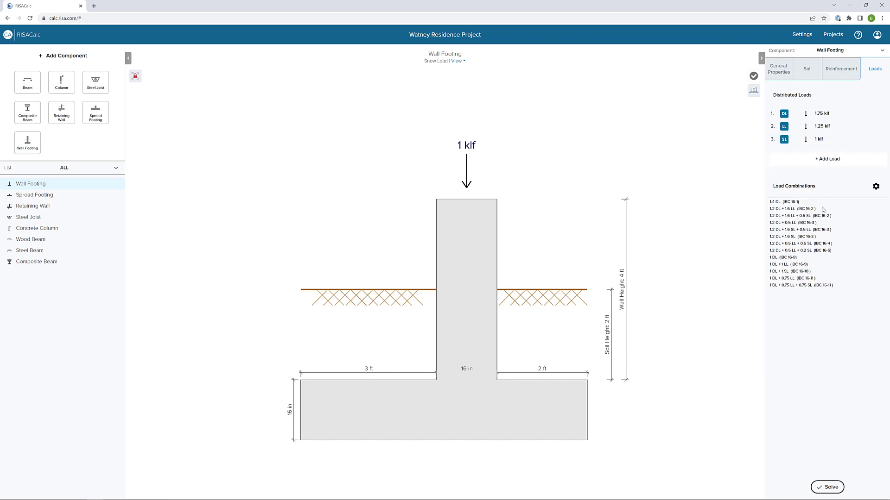
# Add a fourth load as a horizontal 0.75 klf Live Load
pyautogui.click(832, 159)
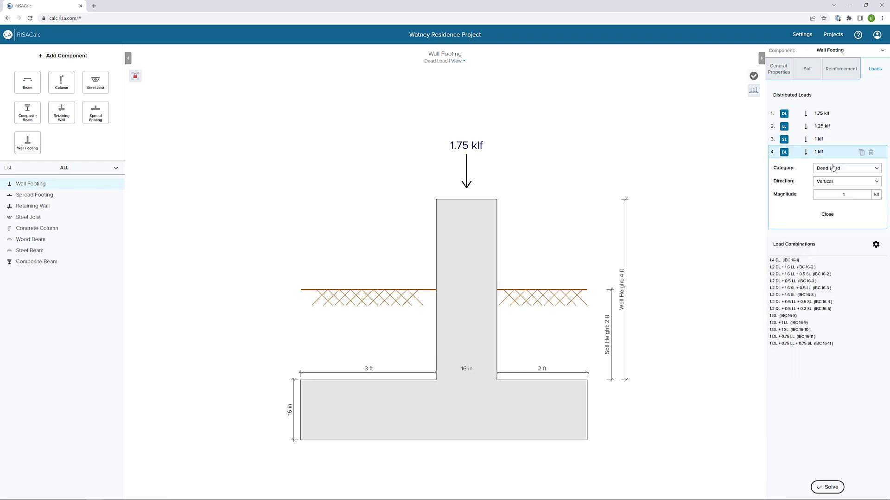
pyautogui.click(844, 170)
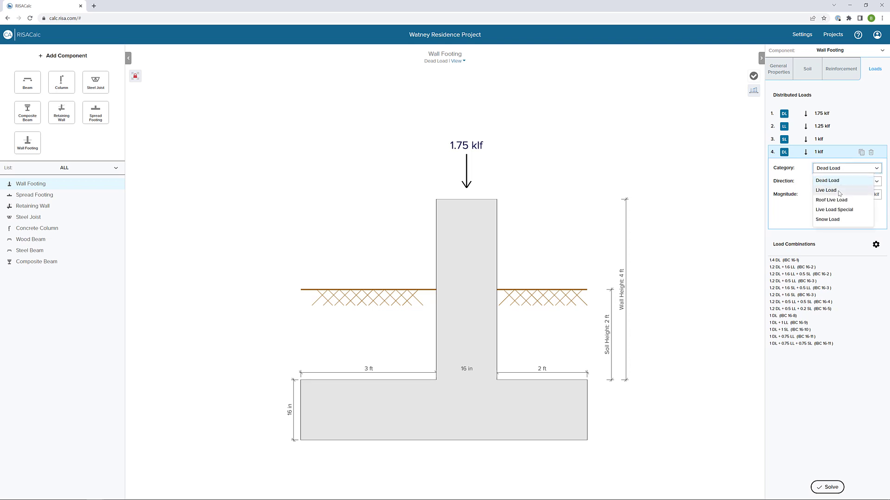
pyautogui.click(841, 190)
pyautogui.click(841, 183)
pyautogui.click(846, 194)
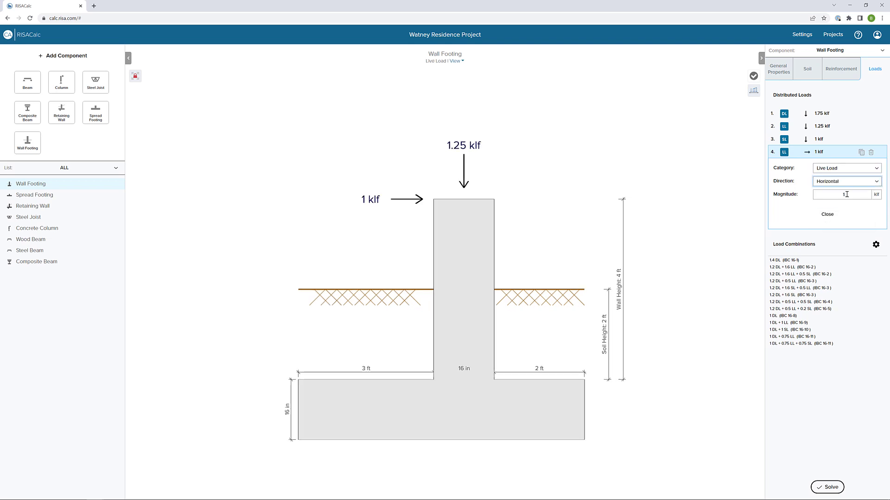
pyautogui.click(829, 193)
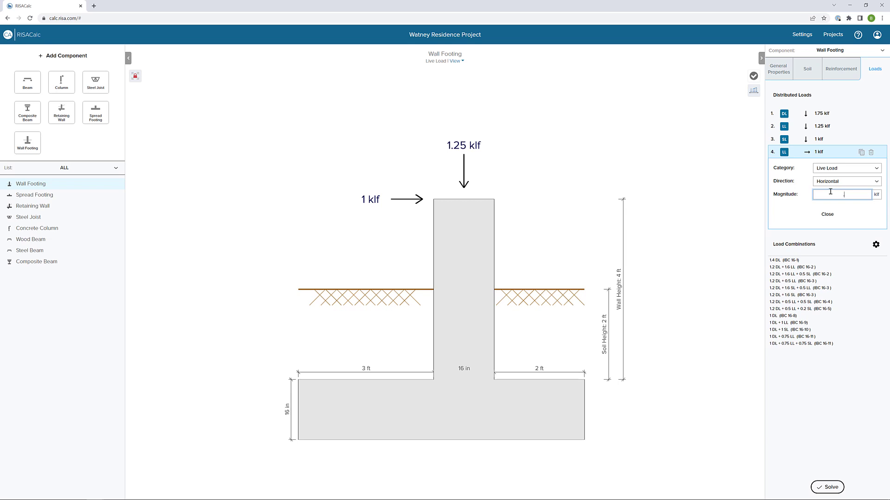
pyautogui.write('.75')
pyautogui.press('Tab')
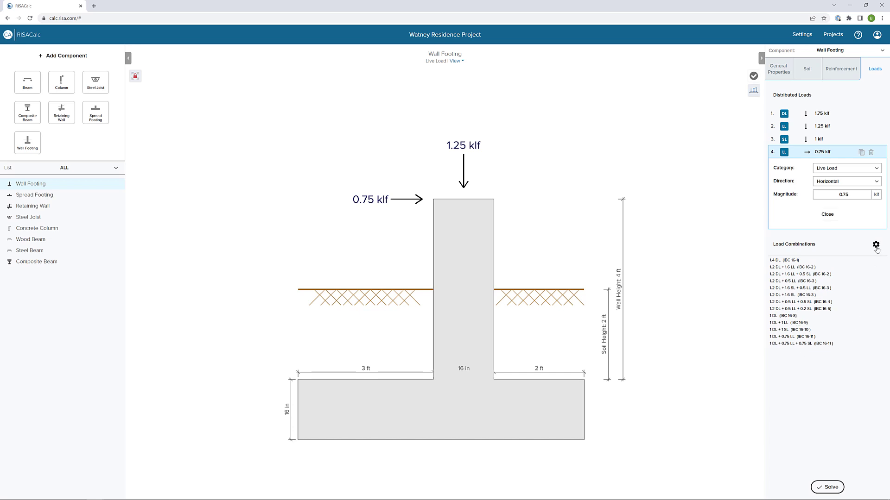
pyautogui.click(876, 245)
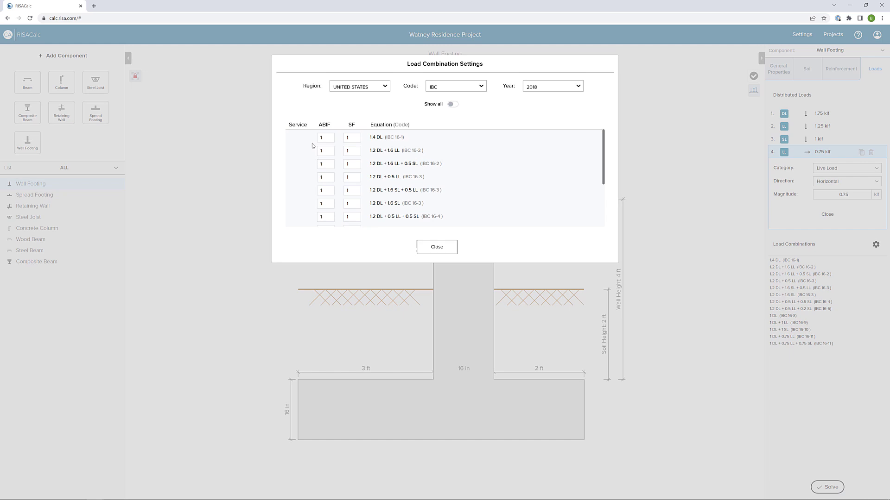
pyautogui.scroll(-3, 312, 146)
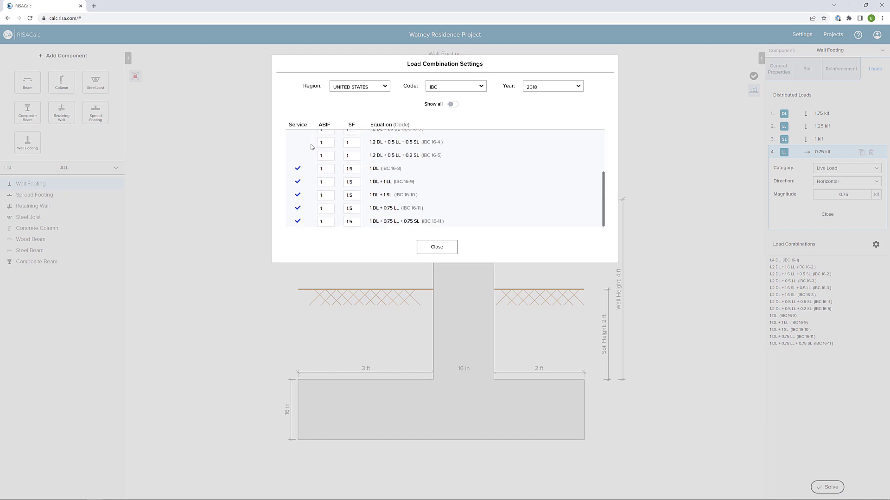
pyautogui.scroll(3, 312, 147)
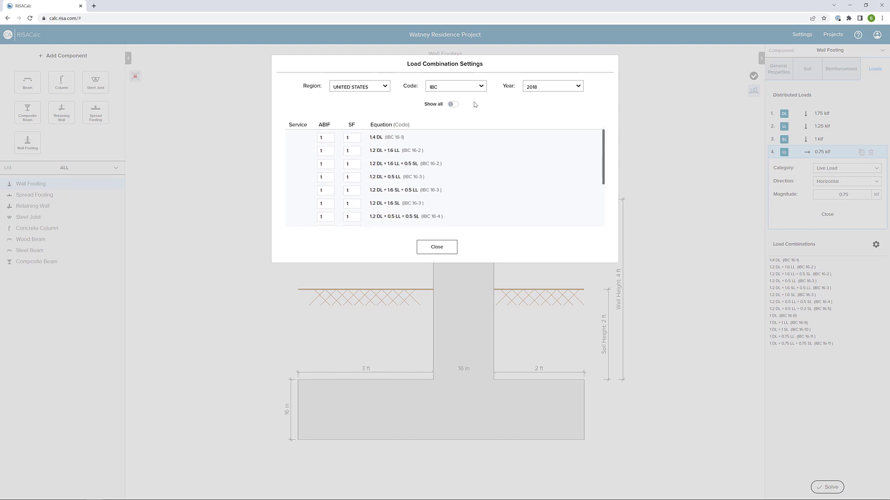
pyautogui.scroll(-3, 332, 174)
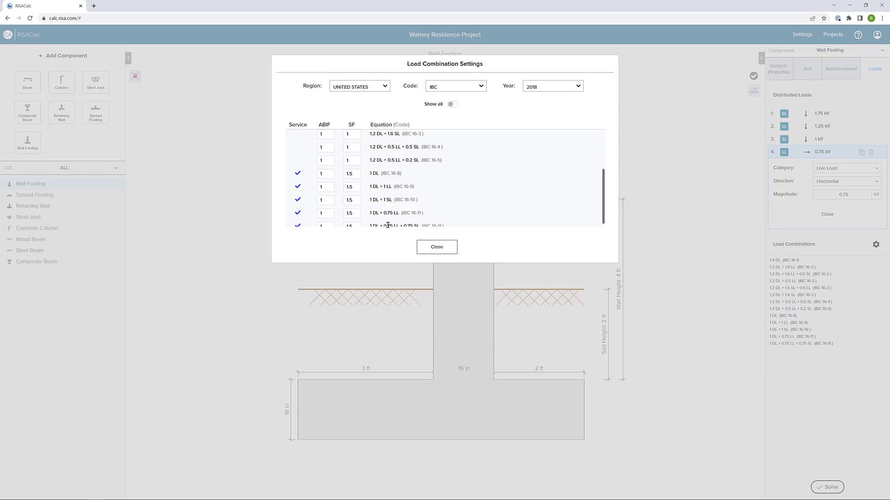
pyautogui.click(433, 249)
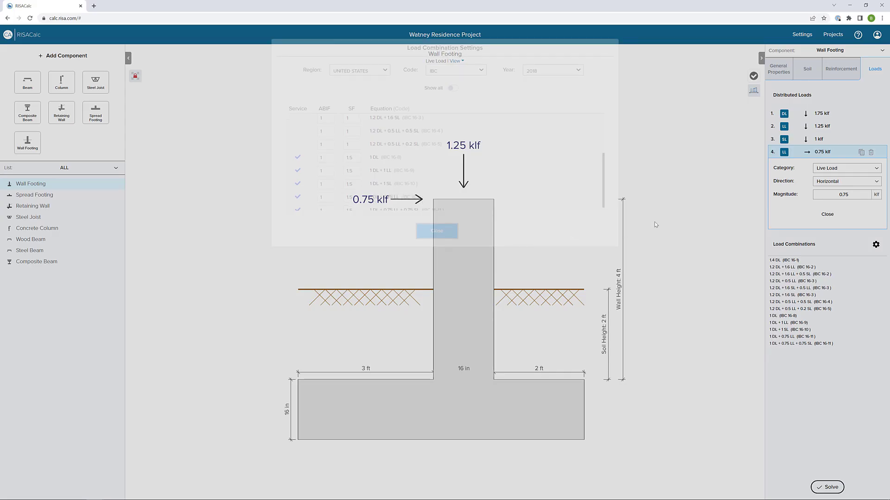
# Solve the footing, expand the Detail Report, and scroll through Properties, Loads and Load Combinations
pyautogui.click(822, 490)
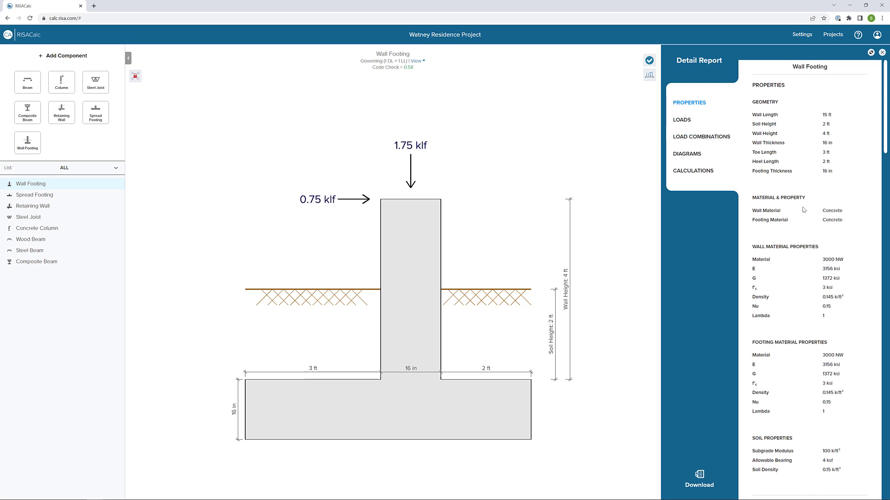
pyautogui.click(871, 53)
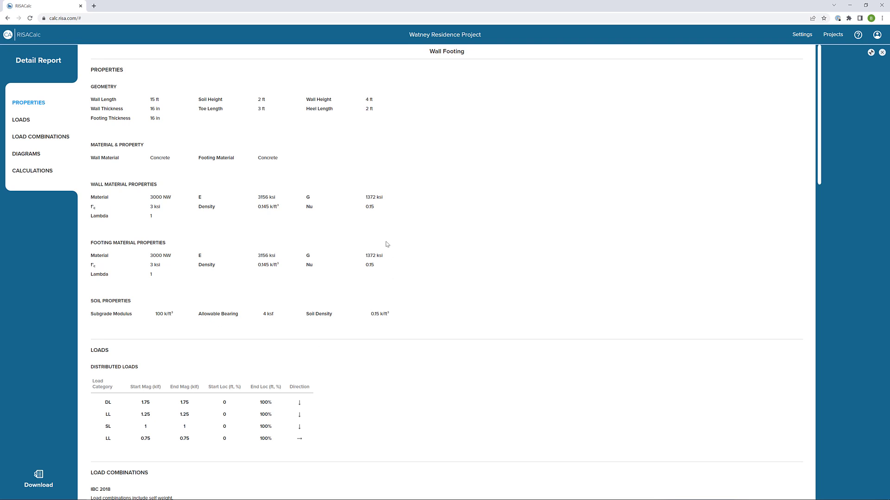
pyautogui.scroll(-3, 387, 244)
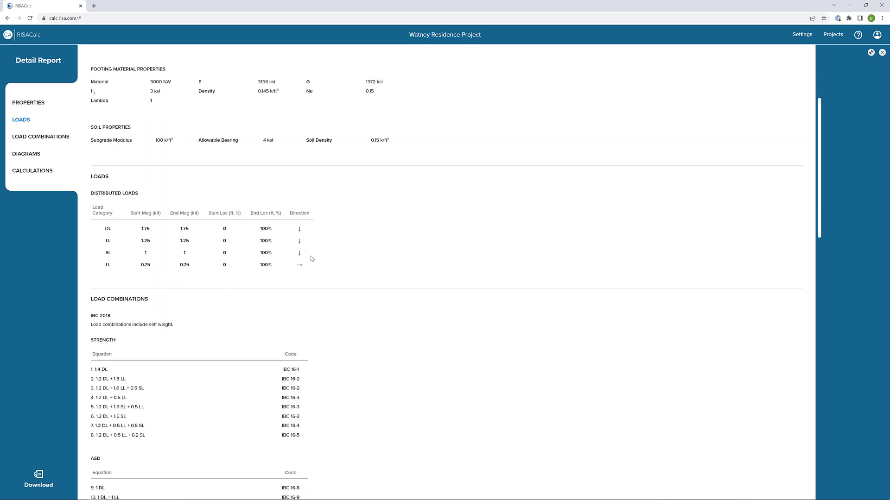
pyautogui.scroll(-2, 182, 296)
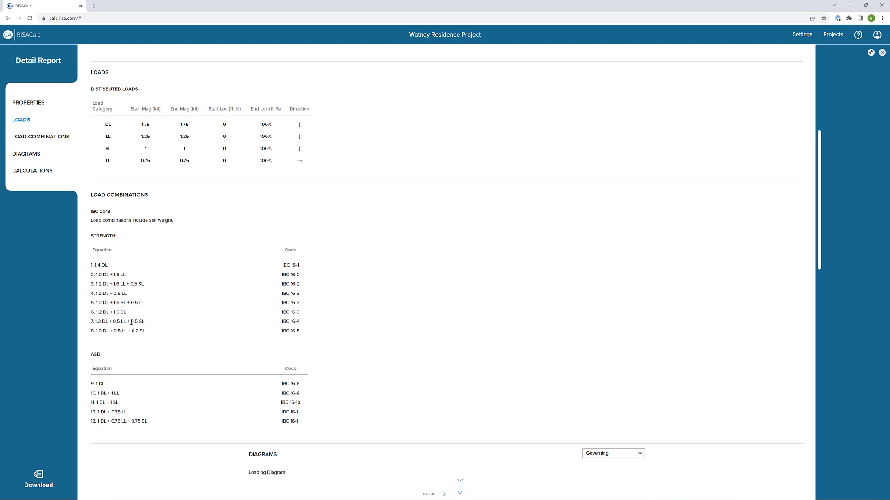
pyautogui.scroll(-6, 406, 306)
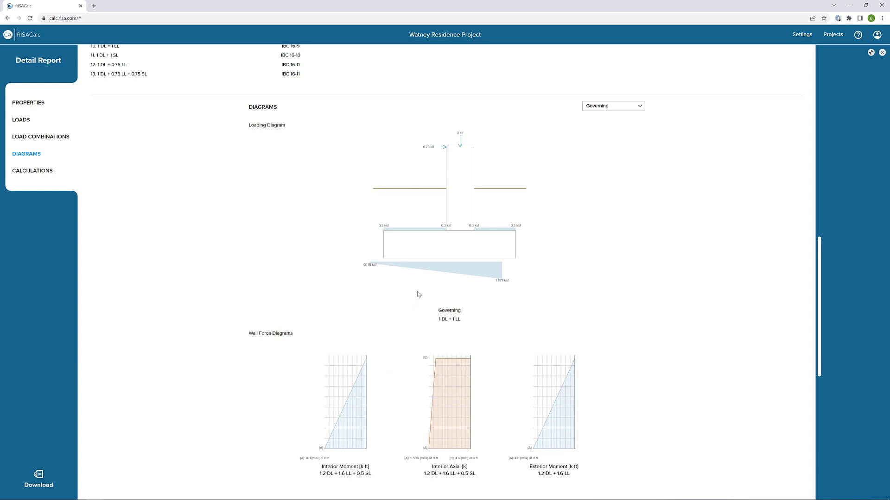
pyautogui.click(631, 111)
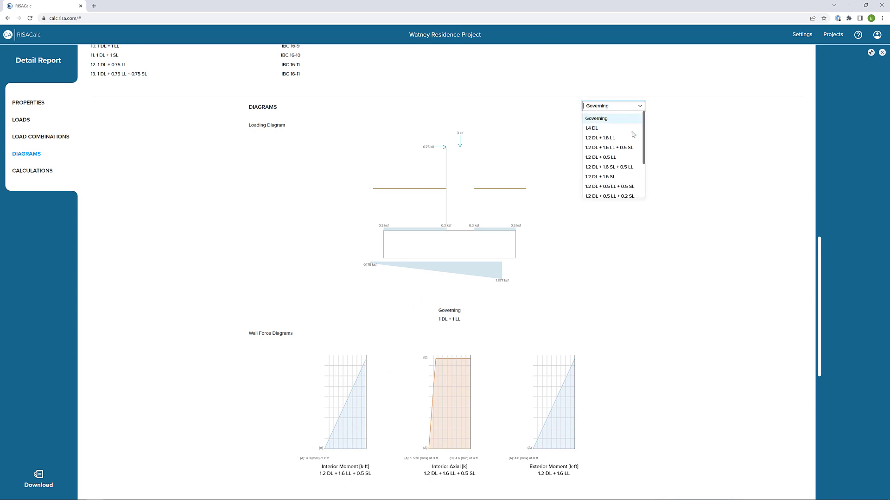
pyautogui.click(633, 168)
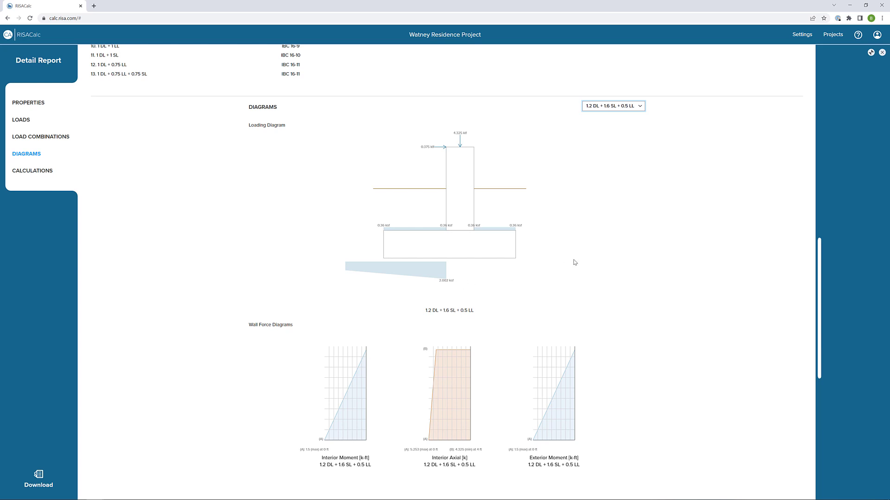
pyautogui.click(614, 109)
pyautogui.click(614, 119)
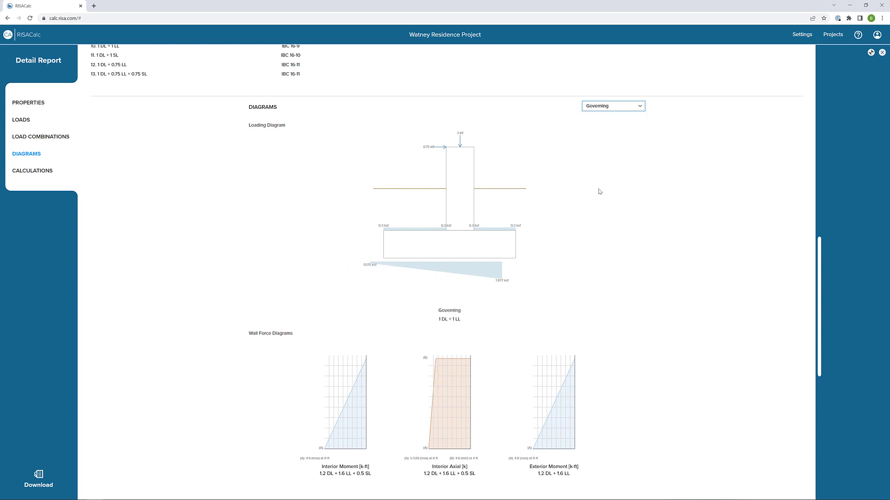
pyautogui.scroll(-4, 599, 192)
pyautogui.scroll(-1, 556, 197)
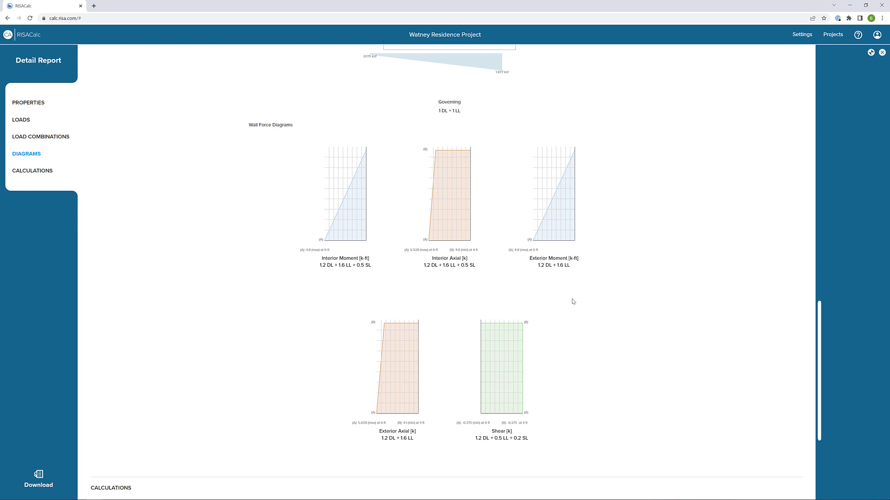
# Expand Shear, Bottom Bar Moment, Overturning Moment and Sliding Force calculation details
pyautogui.scroll(-5, 572, 302)
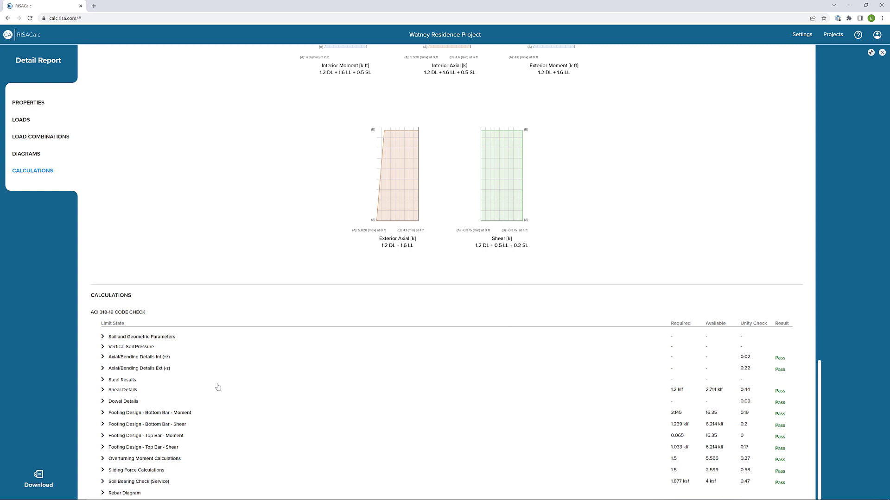
pyautogui.click(129, 391)
pyautogui.scroll(-2, 167, 387)
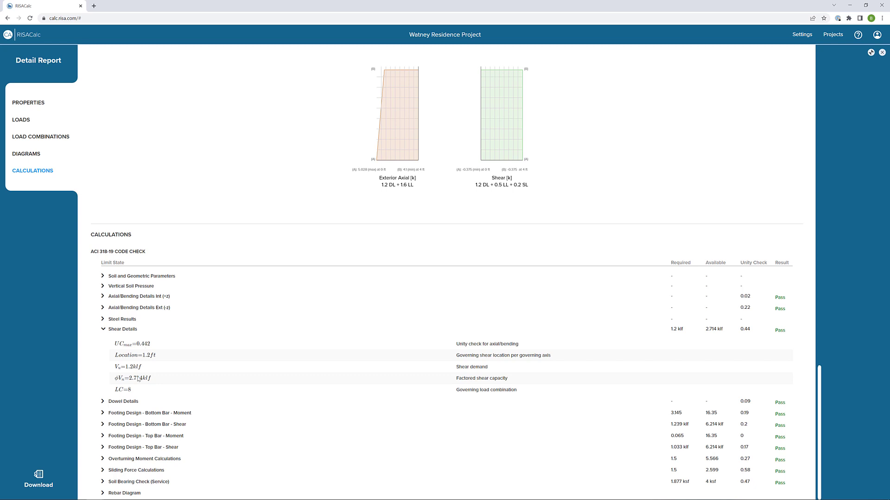
pyautogui.click(138, 415)
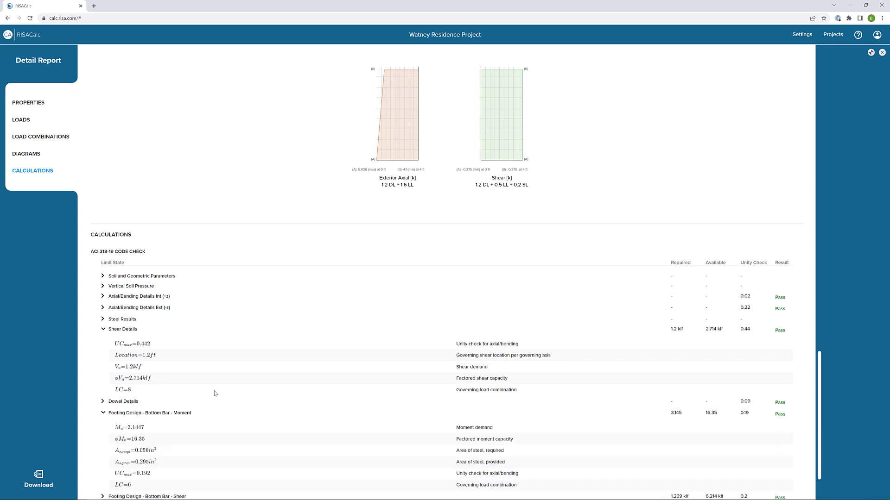
pyautogui.scroll(-2, 165, 347)
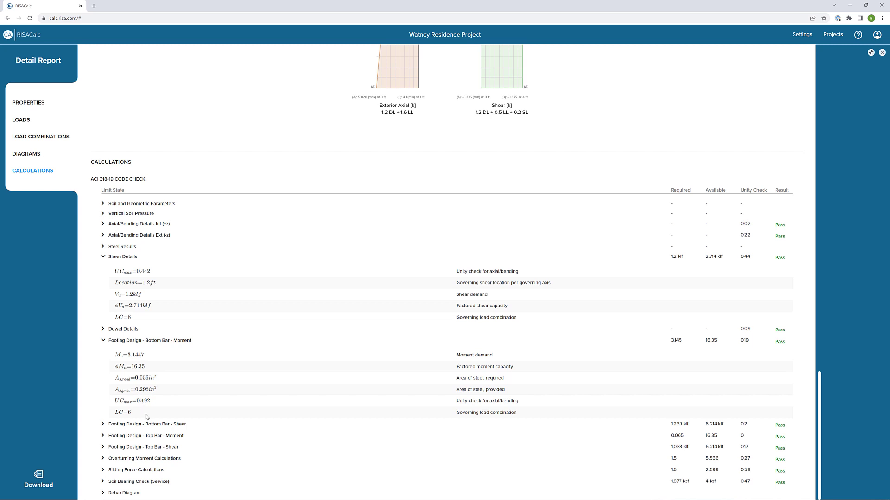
pyautogui.click(158, 458)
pyautogui.scroll(-5, 245, 384)
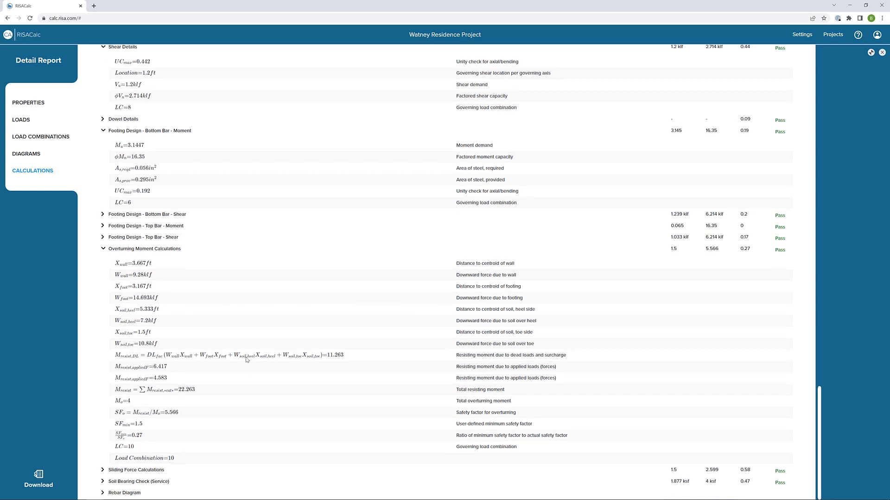
pyautogui.click(148, 470)
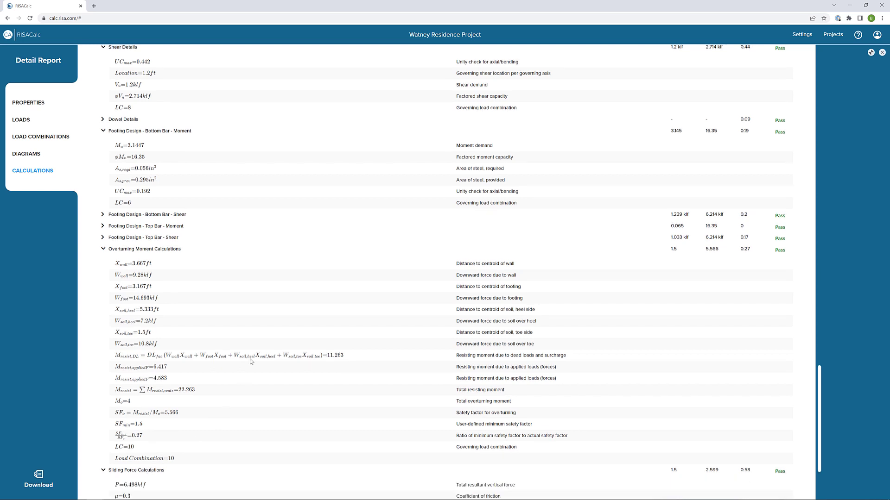
pyautogui.scroll(-3, 250, 362)
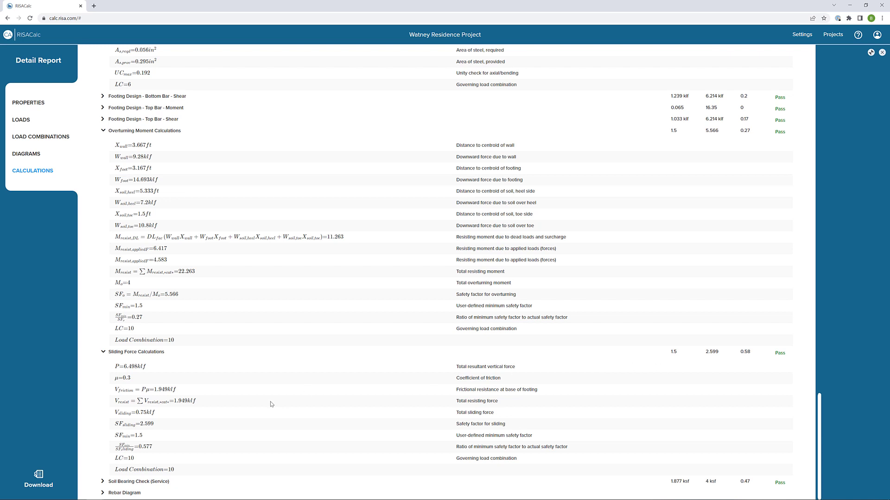
# Expand the Soil Bearing Check (Service) and Rebar Diagram rows in Calculations
pyautogui.click(153, 482)
pyautogui.scroll(-3, 245, 348)
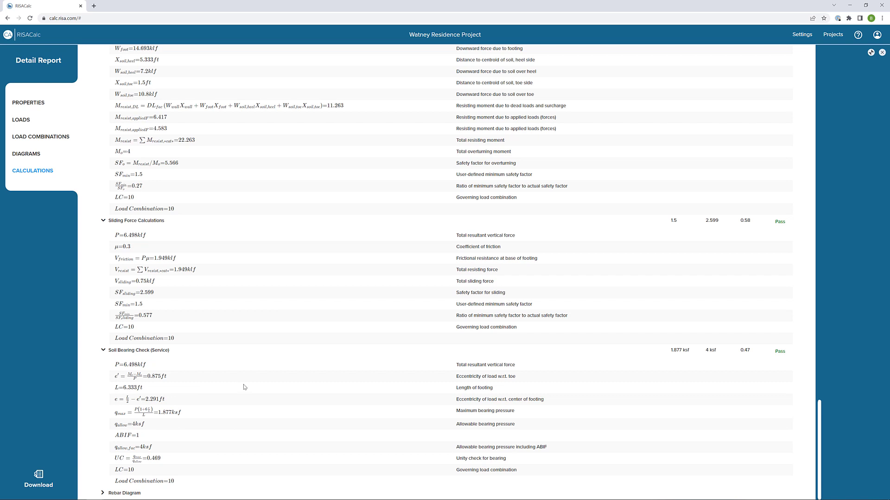
pyautogui.click(136, 494)
pyautogui.scroll(-5, 306, 321)
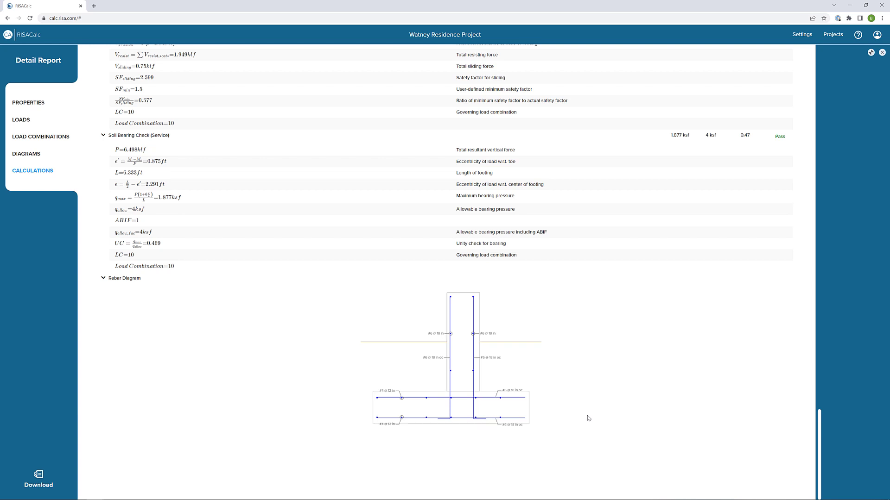
# Download the Wall Footing report as PDF without reactions, then close the Detail Report
pyautogui.click(38, 480)
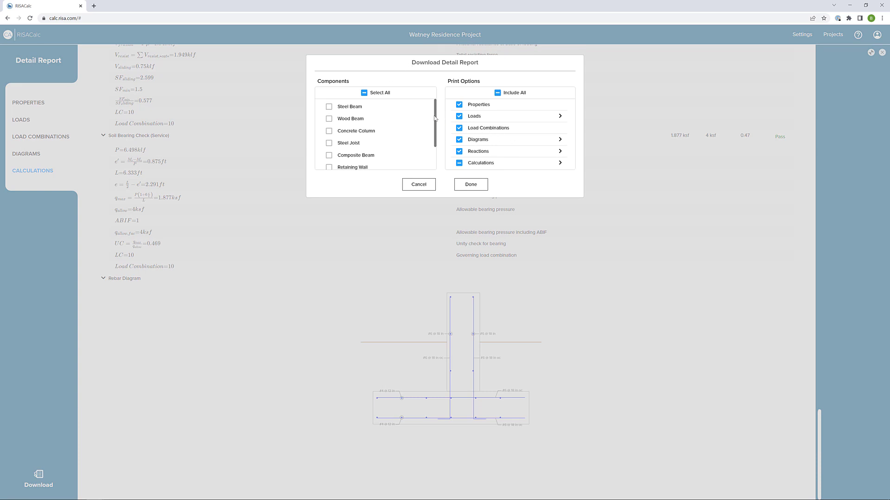
pyautogui.scroll(-2, 371, 148)
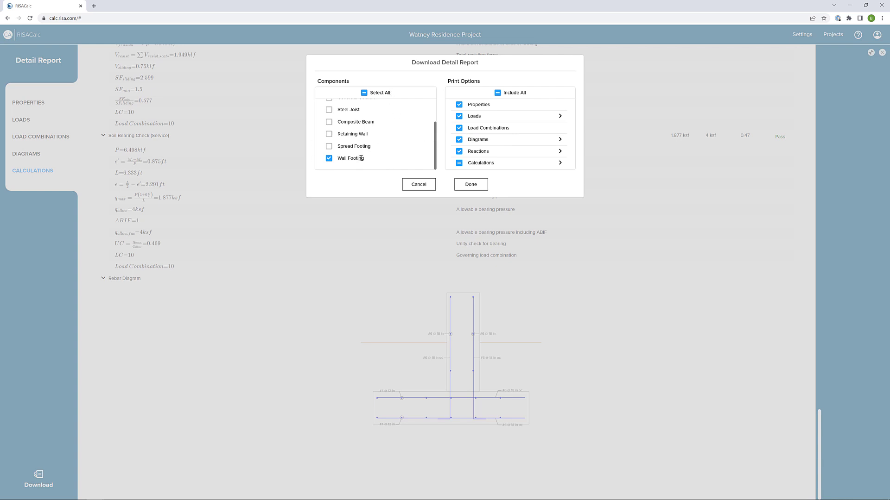
pyautogui.click(458, 152)
pyautogui.click(478, 185)
pyautogui.click(480, 185)
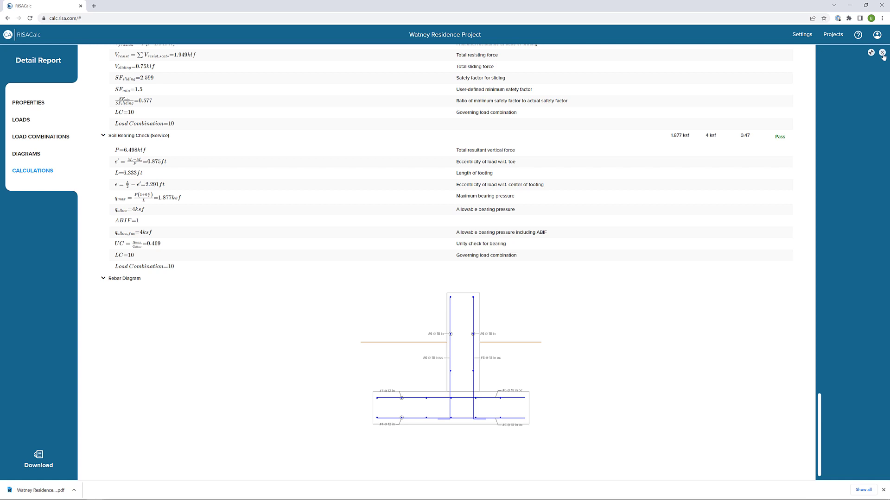
pyautogui.click(882, 53)
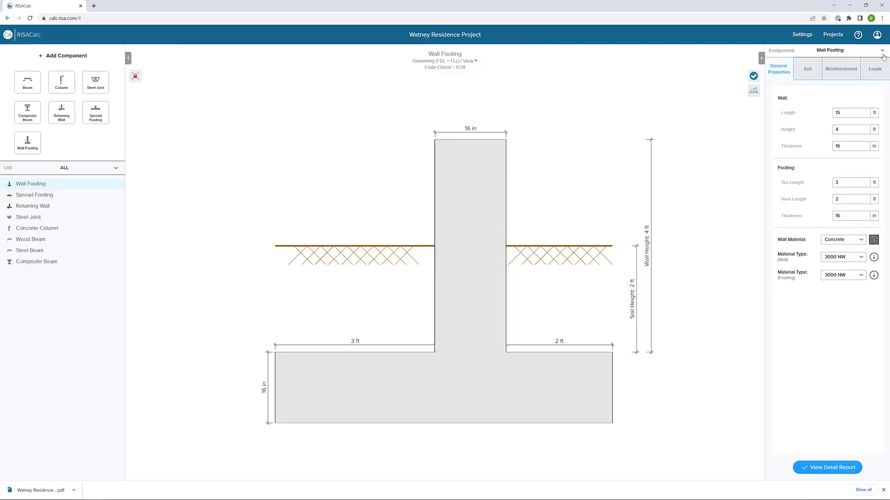